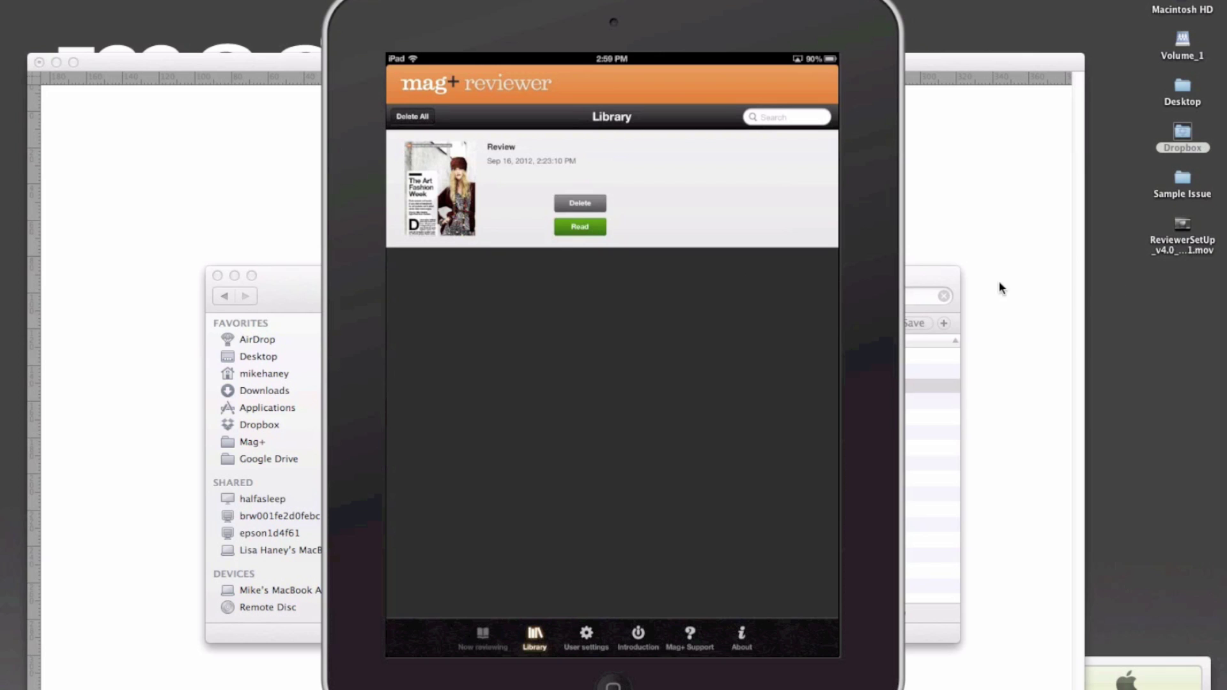
Check the Dropbox Public folder, then copy MagPlus_Presentation.Inspiration_5.5.mib's public Dropbox link
{"action": "left_click", "coordinate": [938, 275]}
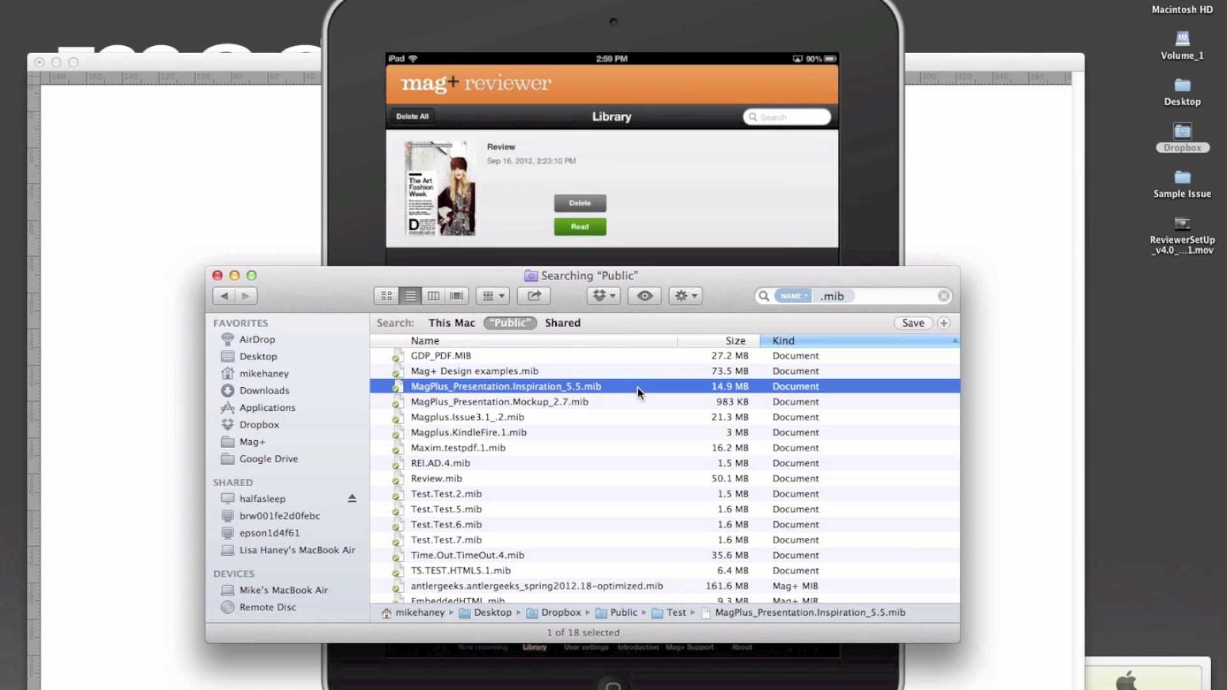
{"action": "double_click", "coordinate": [1183, 135]}
{"action": "left_click", "coordinate": [501, 384]}
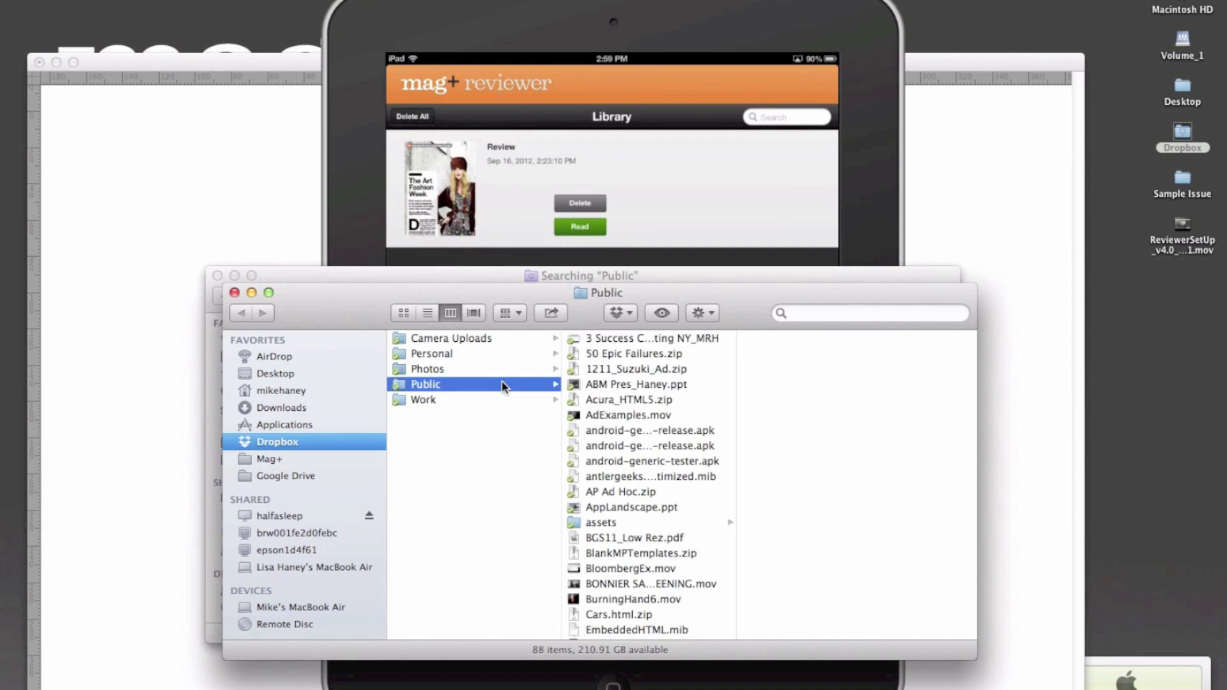
{"action": "left_click", "coordinate": [235, 293]}
{"action": "right_click", "coordinate": [592, 386]}
{"action": "mouse_move", "coordinate": [652, 444]}
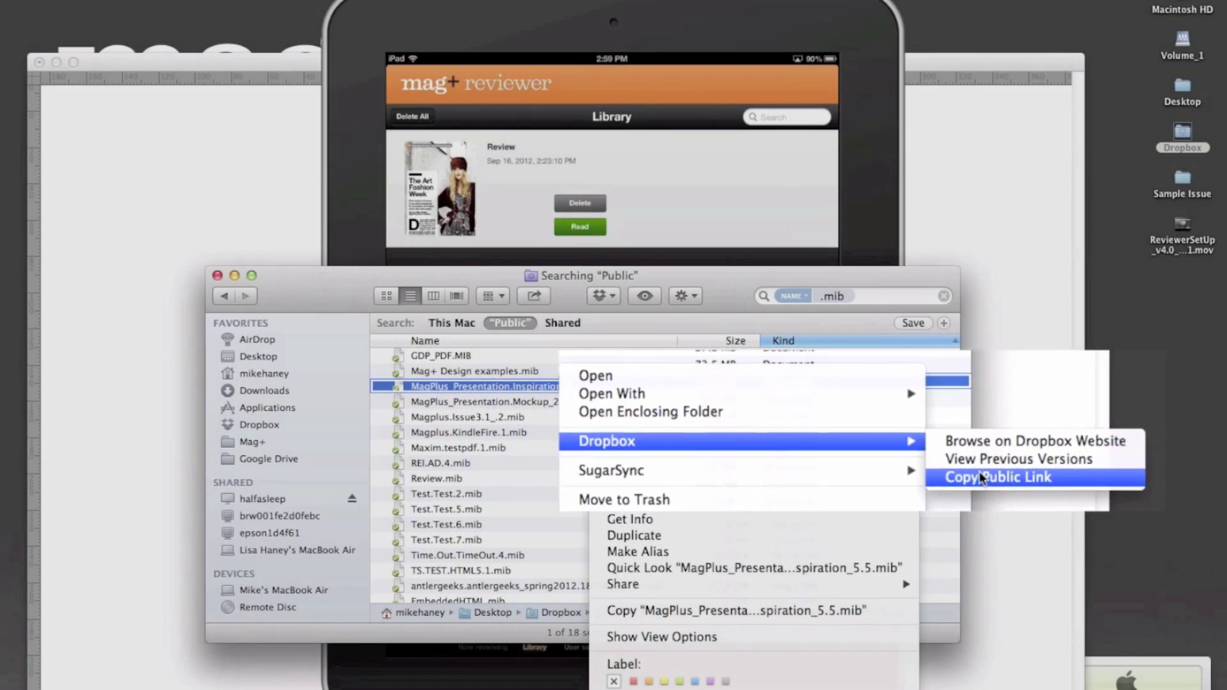
{"action": "left_click", "coordinate": [976, 491]}
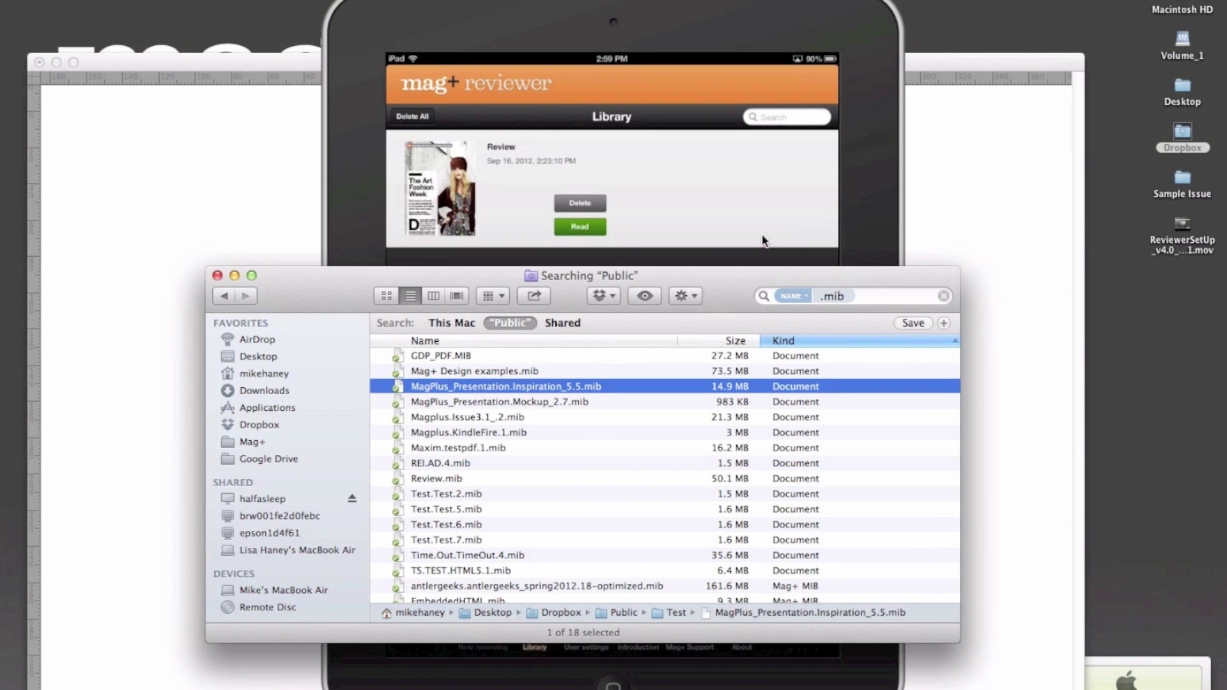
Bring the iPad simulator window to the front
{"action": "left_click", "coordinate": [840, 239]}
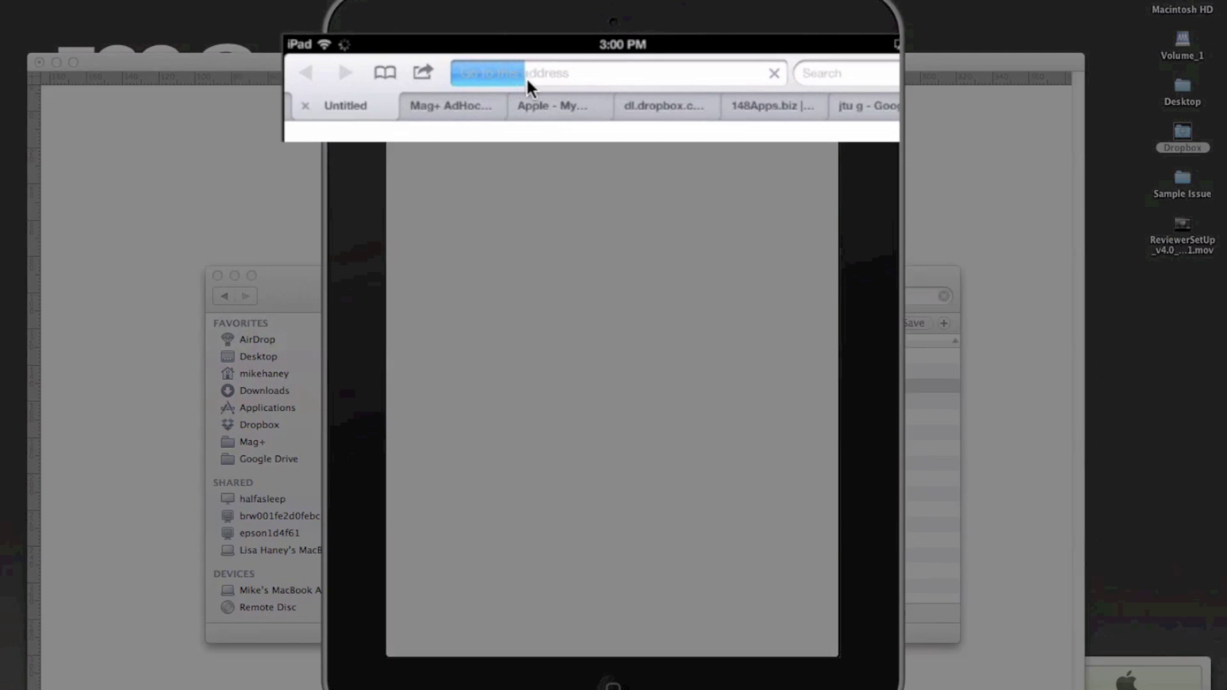
Replace the Safari address with the Dropbox link and open the MIB in Reviewer
{"action": "left_click_drag", "start_coordinate": [525, 75], "coordinate": [569, 78]}
{"action": "mouse_move", "coordinate": [565, 77]}
{"action": "left_mouse_down"}
{"action": "mouse_move", "coordinate": [678, 82]}
{"action": "mouse_move", "coordinate": [707, 173]}
{"action": "left_mouse_up"}
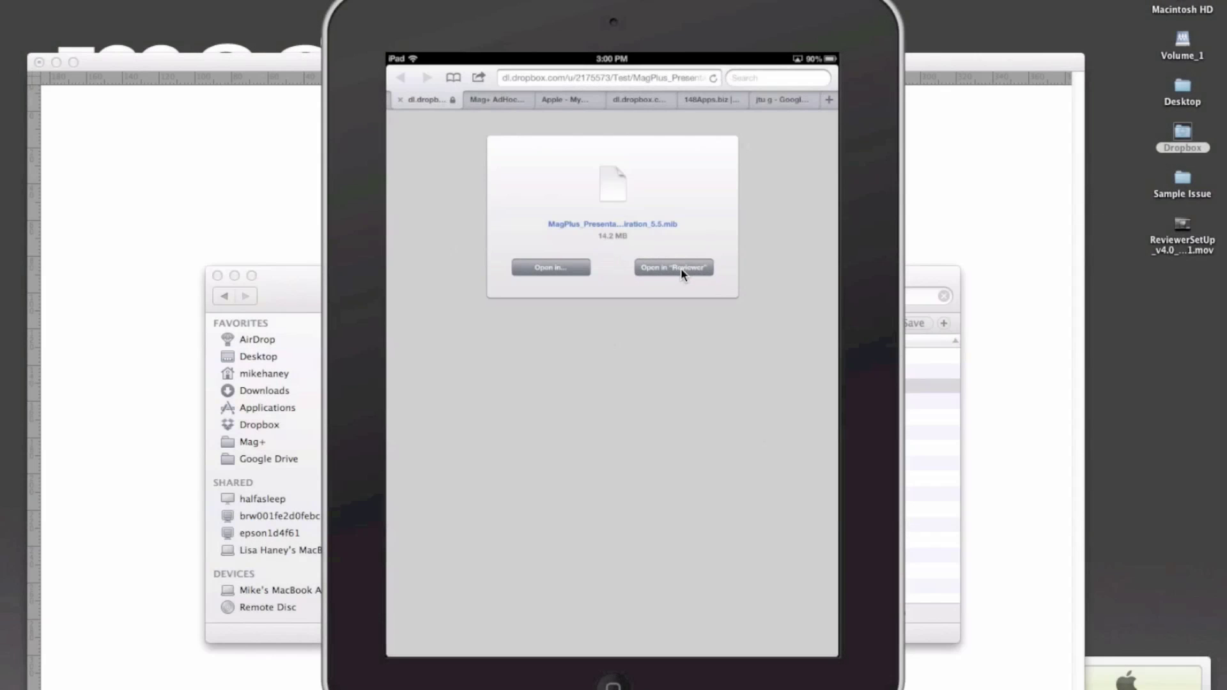
{"action": "left_click", "coordinate": [680, 268]}
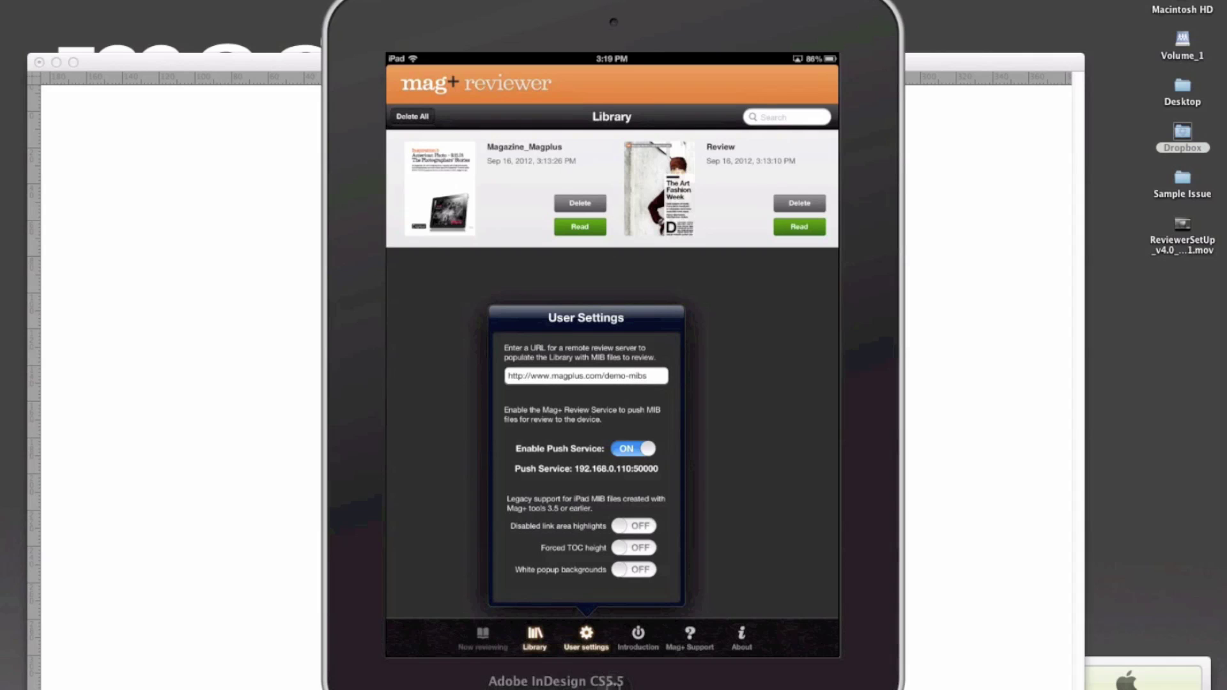
{"action": "mouse_move", "coordinate": [614, 687]}
{"action": "left_click", "coordinate": [240, 679]}
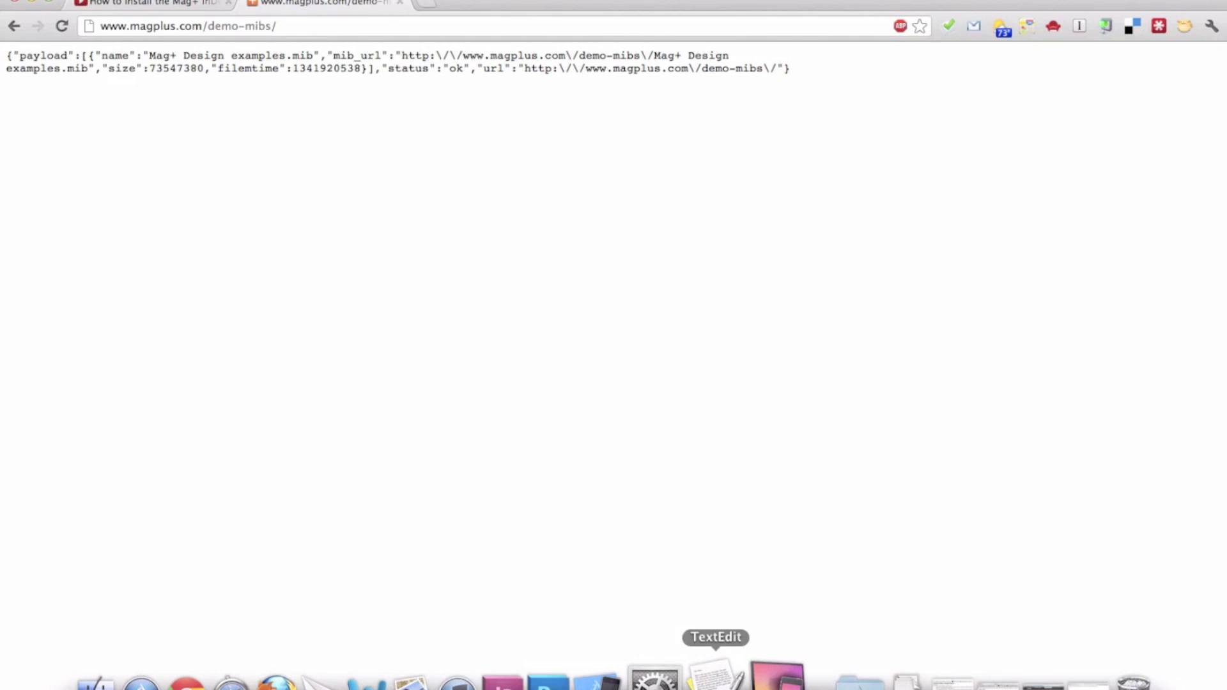
Bring the iOS Simulator back so Mag+ Reviewer's User Settings are in front
{"action": "left_click", "coordinate": [777, 678]}
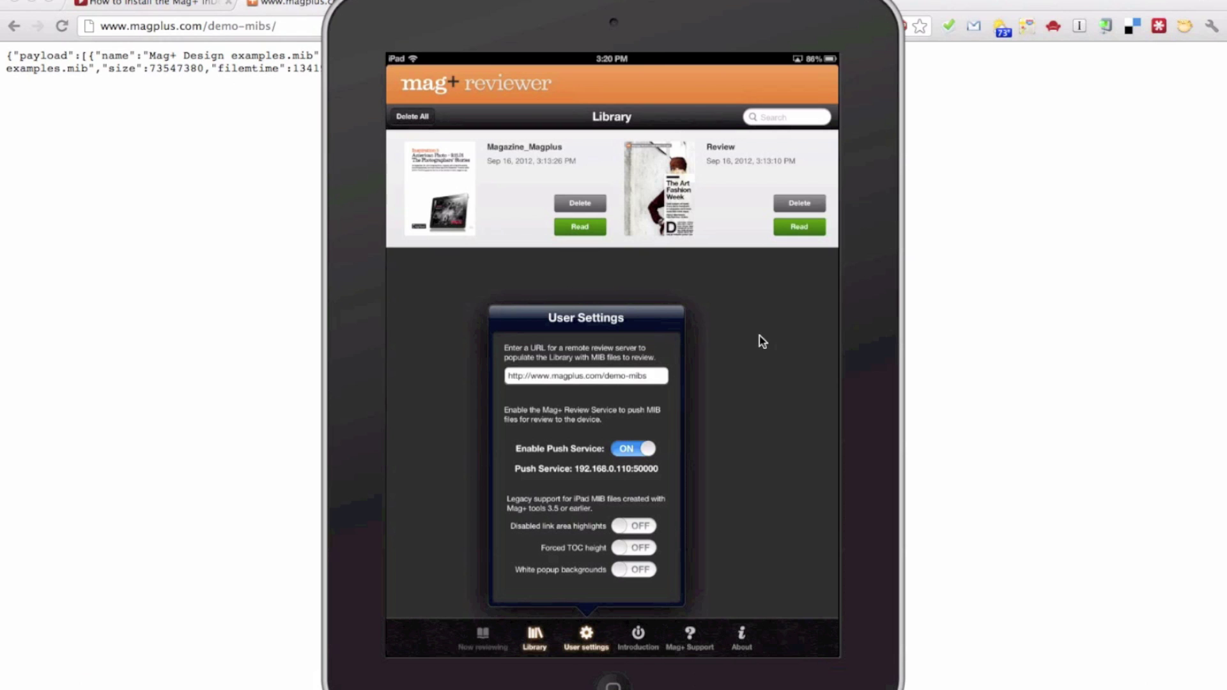